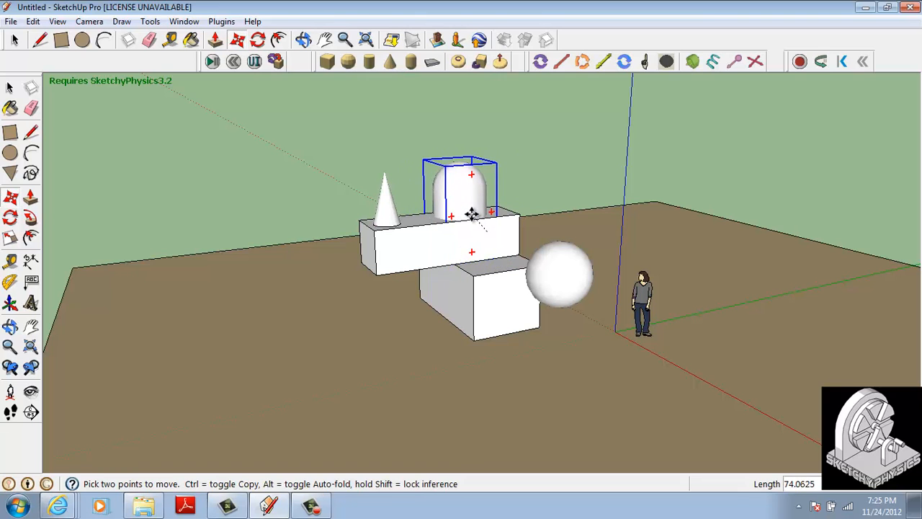
Run the physics simulation on the stacked boxes, cone, capsule and sphere, and reset it to the start
middle_drag(471, 214, 448, 231)
scroll(448, 223, up, 4)
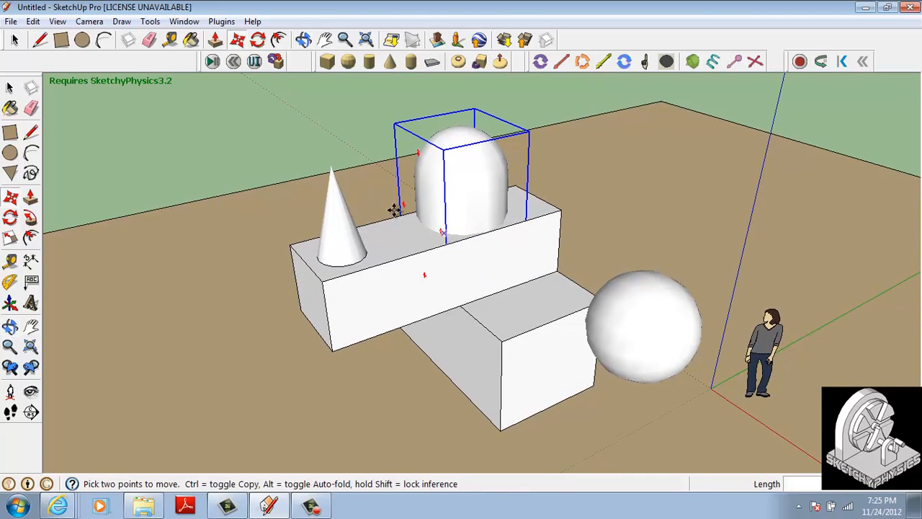
click(212, 63)
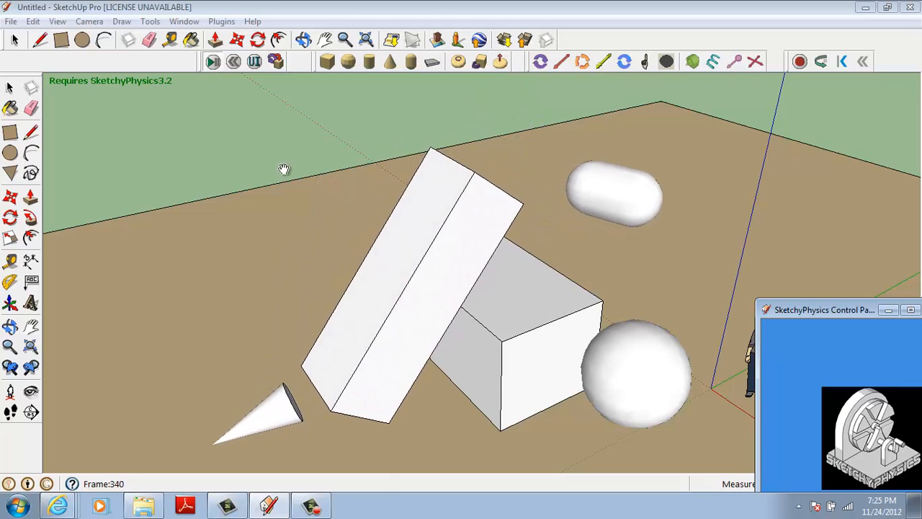
click(234, 62)
Draw a rectangle on the floor in front of the stacked boxes and Push/Pull it up about 91 into a box
middle_drag(506, 288, 432, 343)
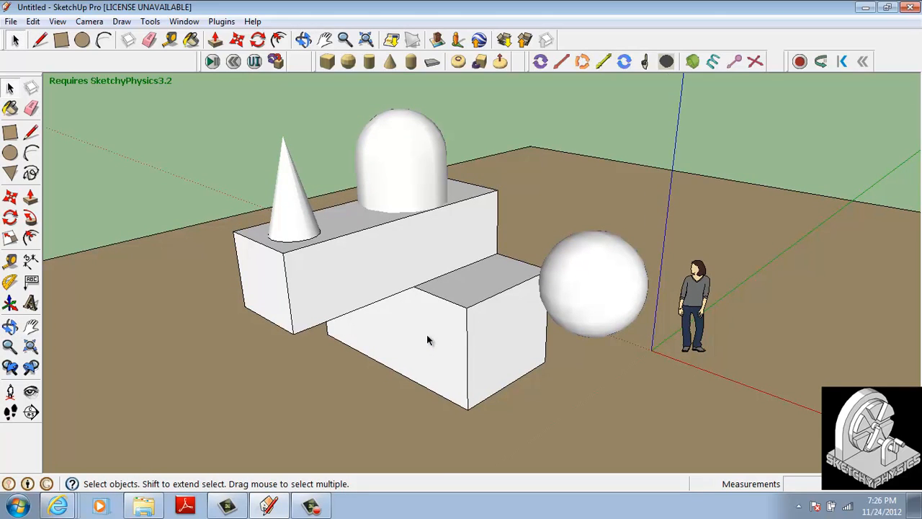
scroll(423, 335, down, 2)
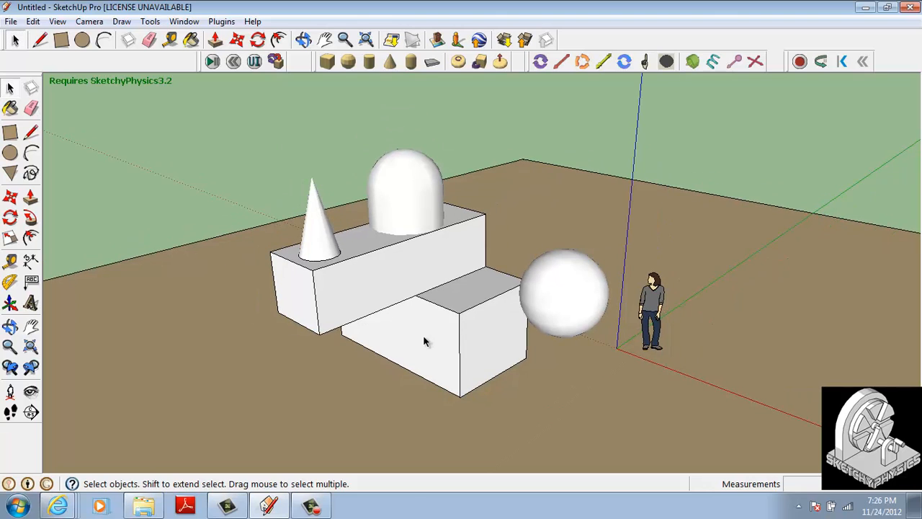
middle_drag(423, 335, 364, 258)
scroll(362, 268, down, 3)
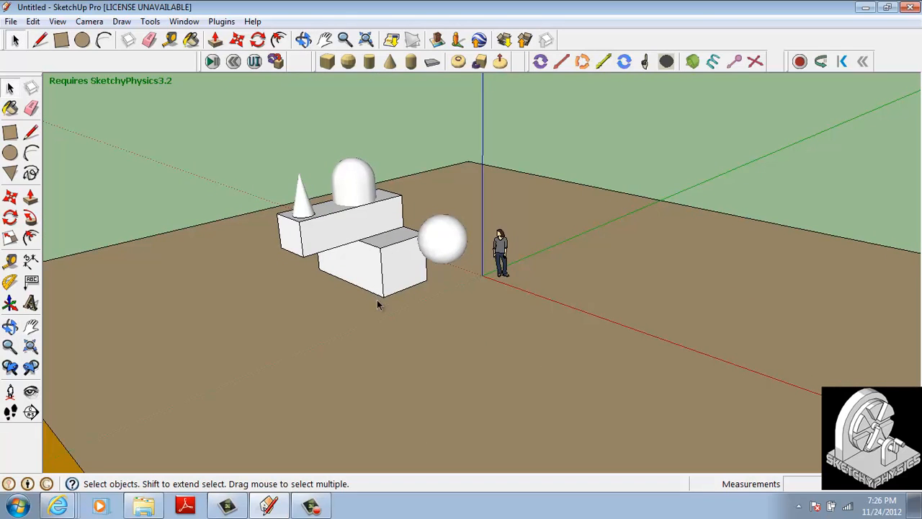
mouse_move(376, 301)
shift+middle_down()
mouse_move(397, 319)
mouse_move(412, 259)
mouse_move(406, 312)
mouse_move(398, 319)
mouse_move(389, 302)
shift+middle_up()
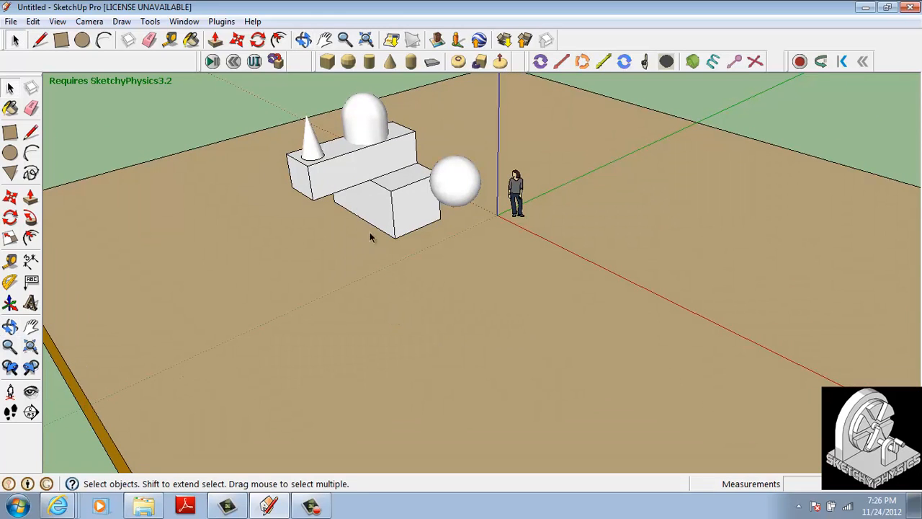
click(62, 42)
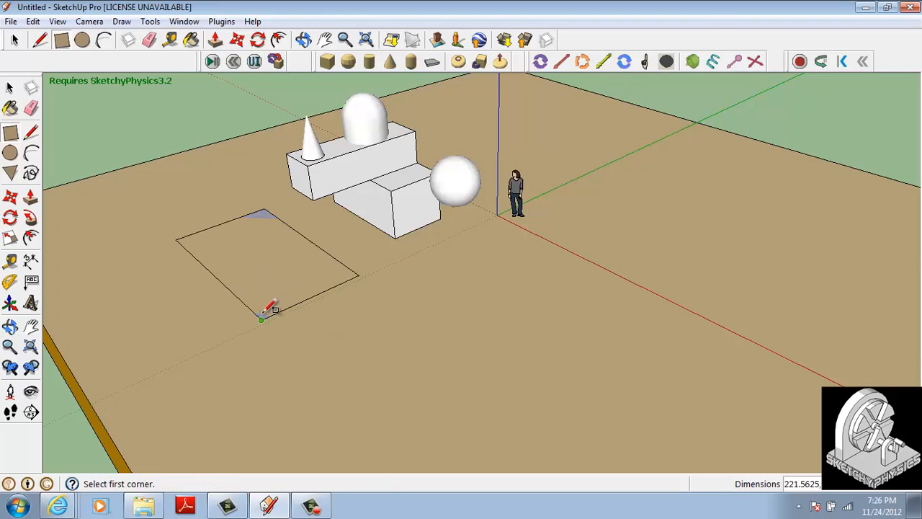
key(p)
drag(264, 311, 265, 234)
middle_drag(247, 257, 327, 288)
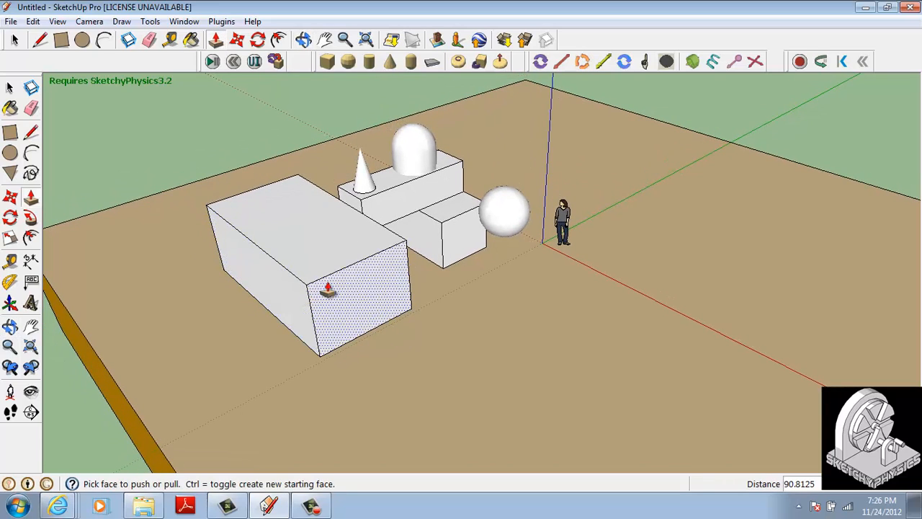
Draw a diagonal line about 144 long on the box's side face and push the corner wedge away to form a ramp
click(40, 41)
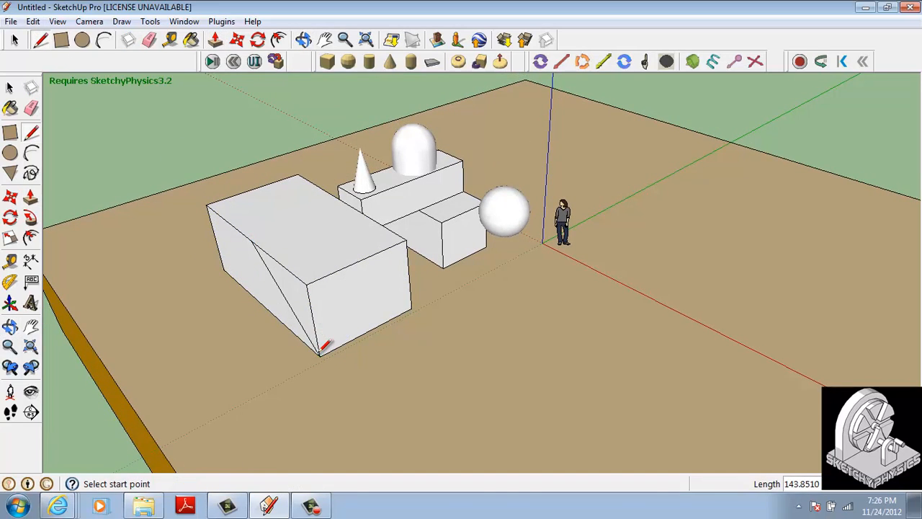
key(p)
drag(315, 346, 407, 283)
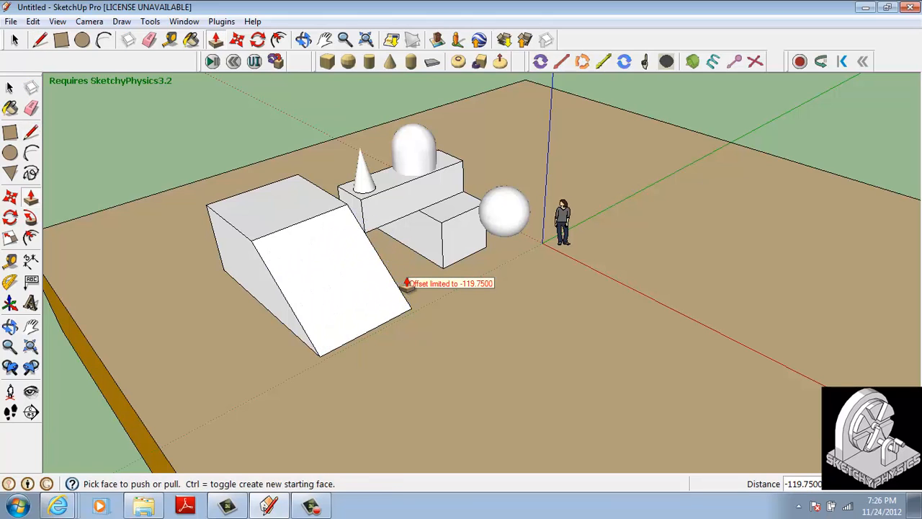
Create a physics sphere on top of the ramp near the upper edge of its slope
click(348, 62)
drag(287, 225, 301, 221)
middle_drag(301, 244, 271, 236)
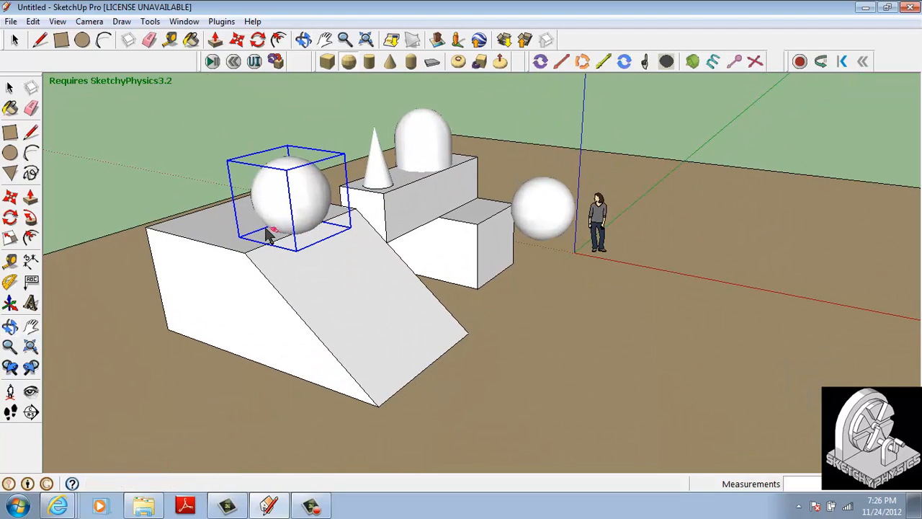
Run the physics simulation with the sphere on the ungrouped ramp and reset it
click(213, 63)
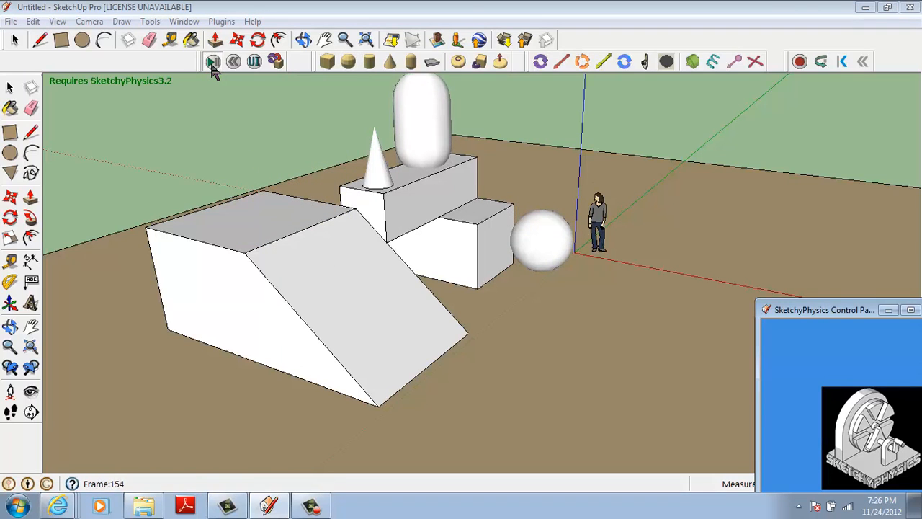
click(233, 63)
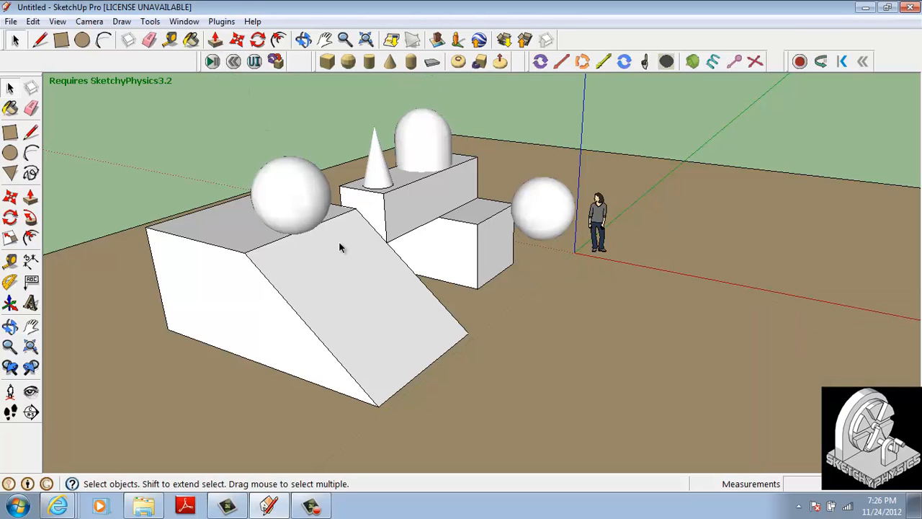
middle_drag(339, 241, 259, 252)
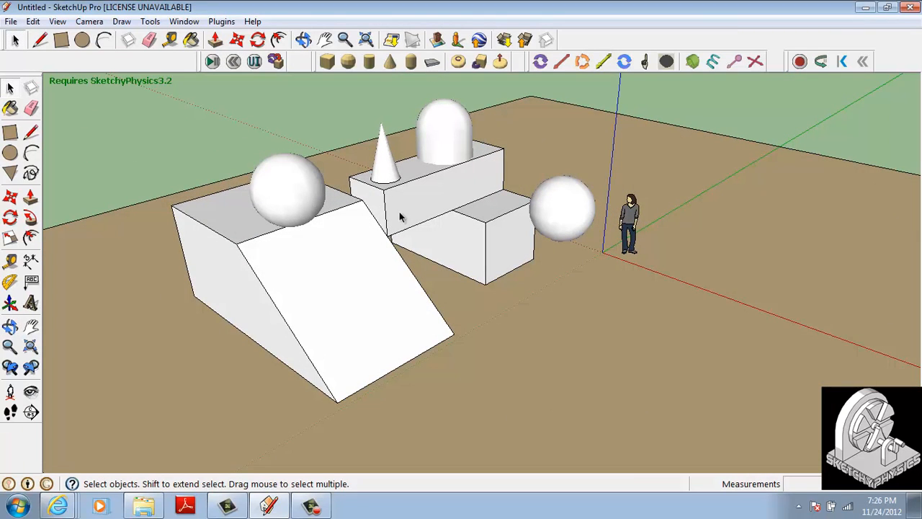
Select the boxes, sphere, capsule, cone and the ramp's individual faces in turn to compare grouped shapes with loose geometry
click(419, 192)
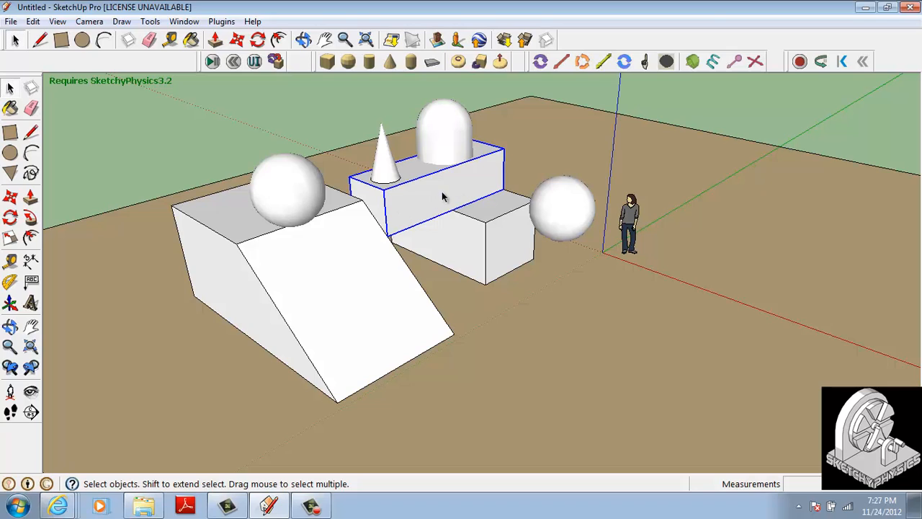
click(493, 246)
click(560, 208)
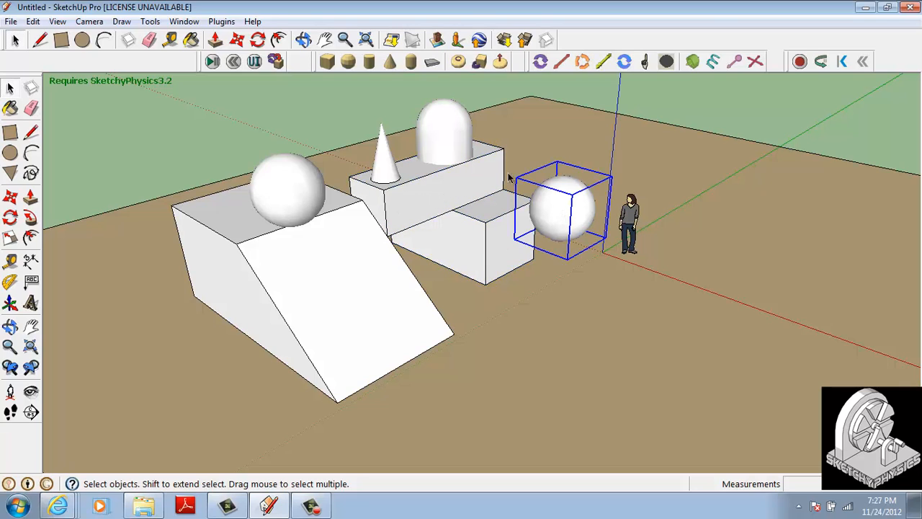
click(451, 138)
click(388, 162)
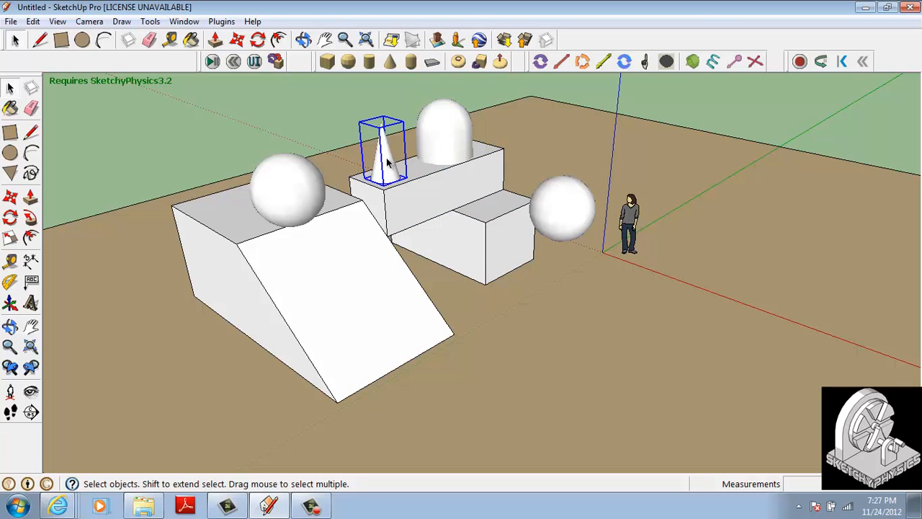
click(352, 242)
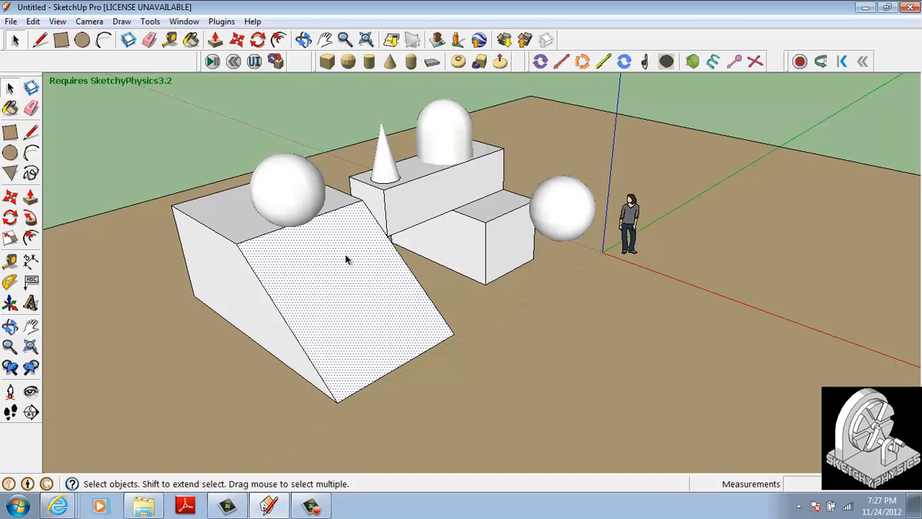
scroll(242, 267, up, 3)
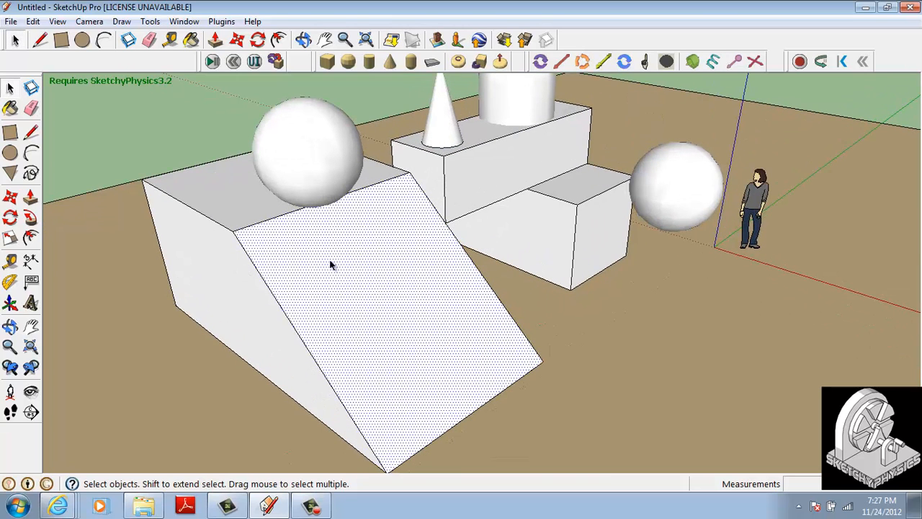
click(227, 267)
scroll(232, 269, down, 3)
middle_drag(237, 271, 301, 283)
Move the sphere off the top of the ramp to open space about 319 away, beyond the standing figure
click(293, 194)
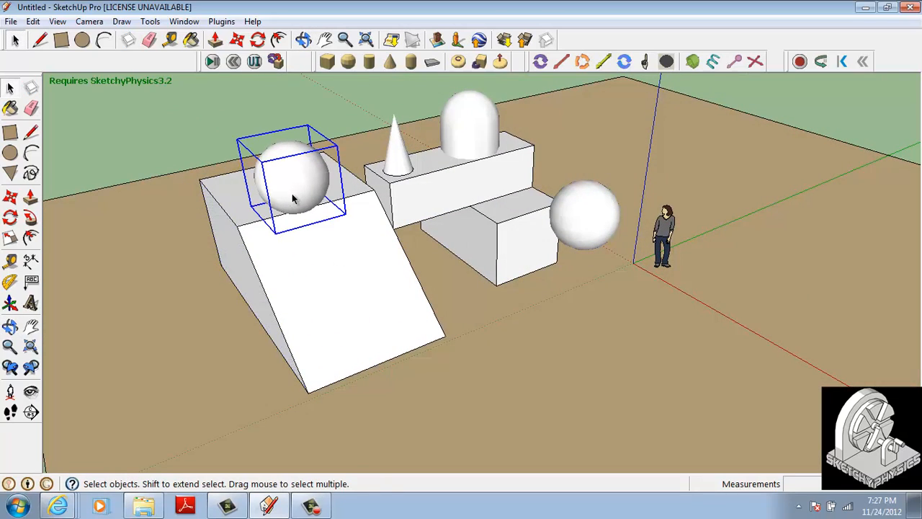
key(m)
click(312, 190)
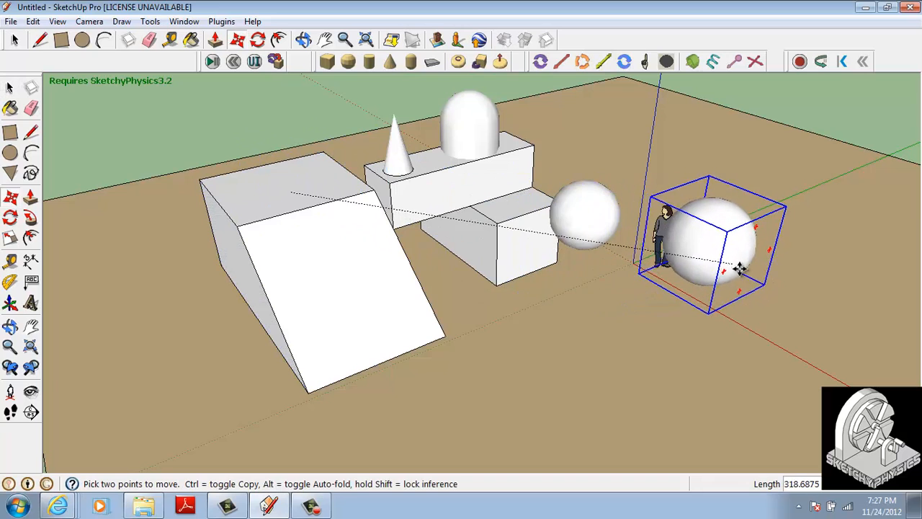
click(739, 269)
Select all of the ramp's faces and edges and make them a group
middle_drag(450, 260, 241, 182)
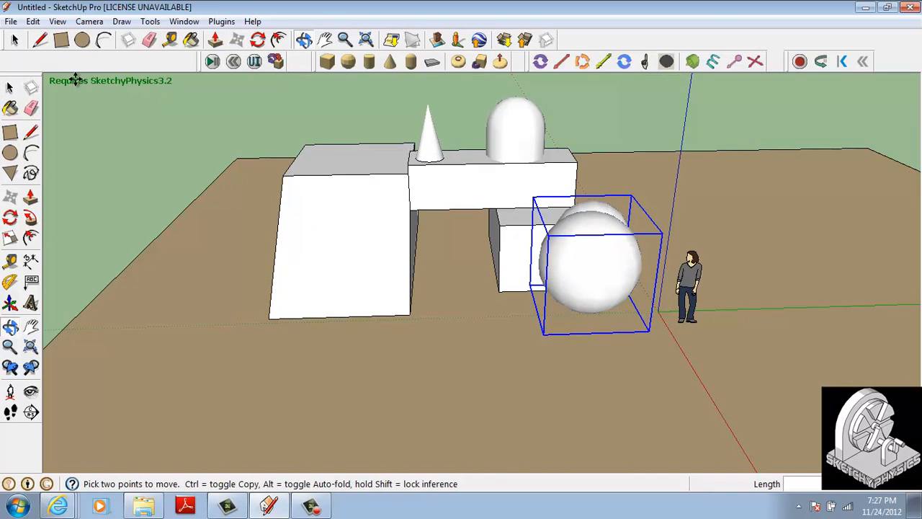
key(space)
drag(408, 315, 431, 343)
middle_drag(272, 296, 376, 304)
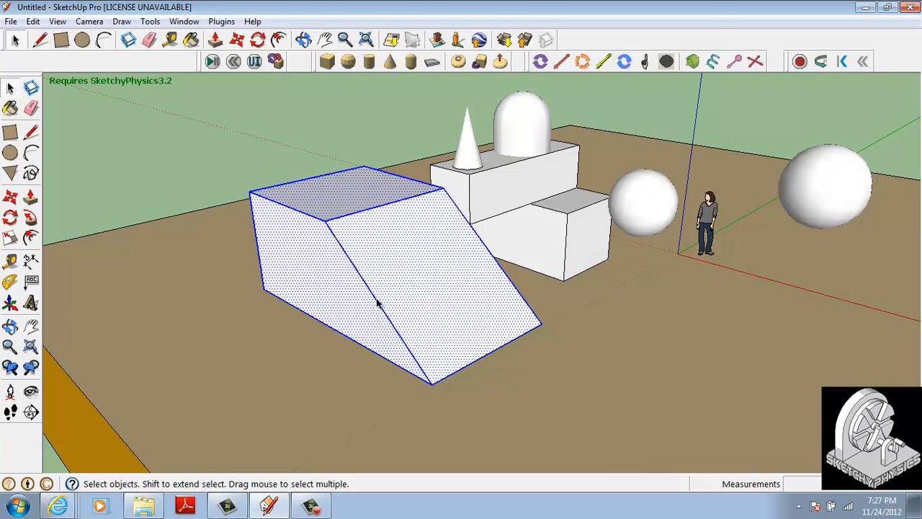
right_click(380, 265)
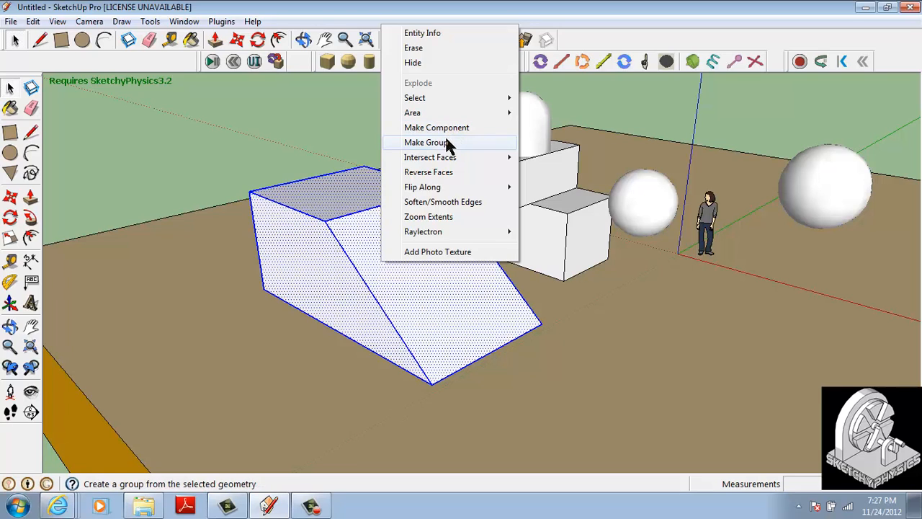
click(426, 143)
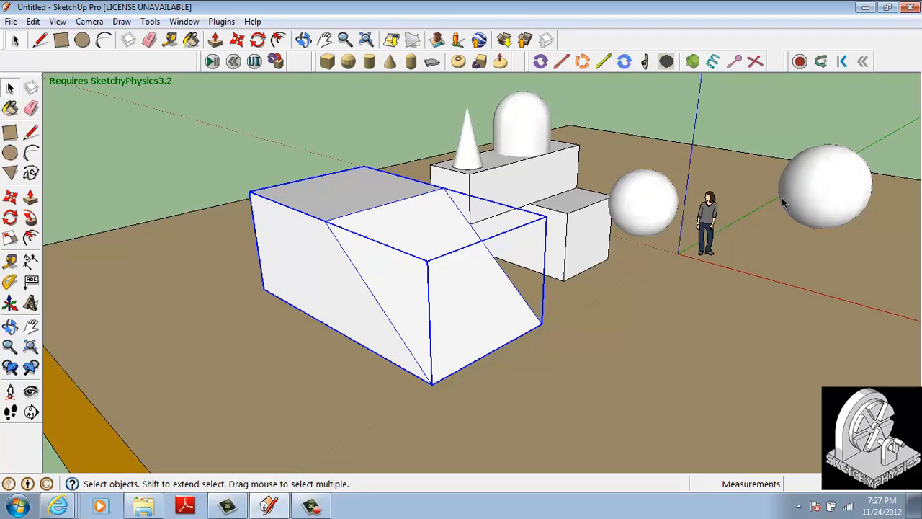
Move the sphere about 309 back onto the top of the grouped ramp, beside its sloped edge
click(818, 195)
key(m)
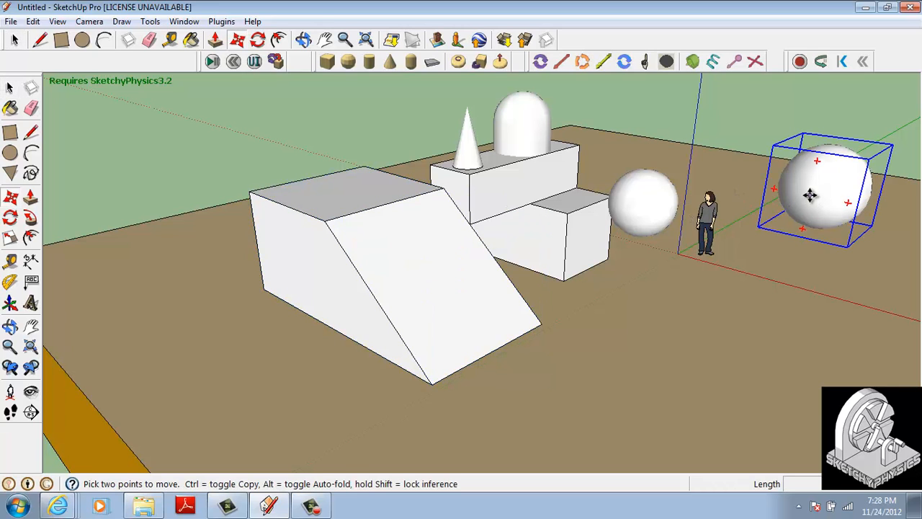
click(810, 189)
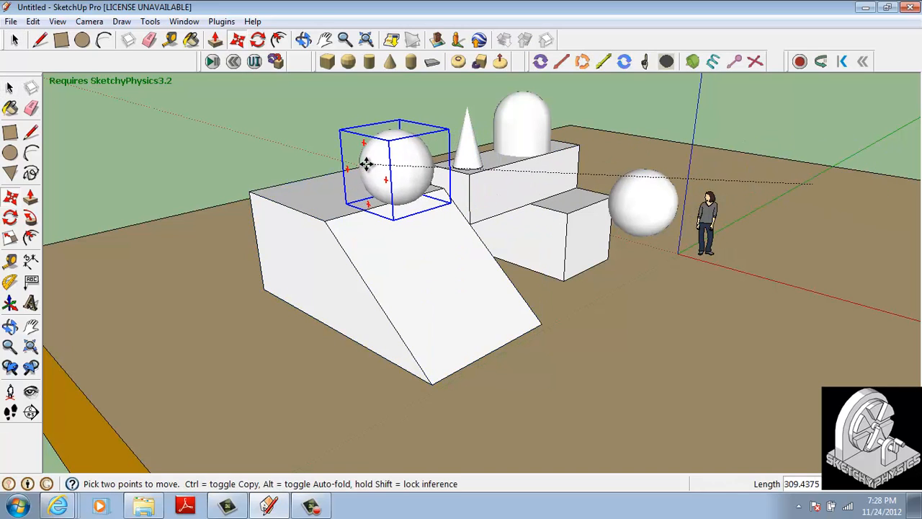
click(363, 158)
Start the physics simulation with the grouped ramp and pull the capsule through the air among the other shapes
key(o)
drag(321, 211, 315, 180)
key(m)
click(213, 62)
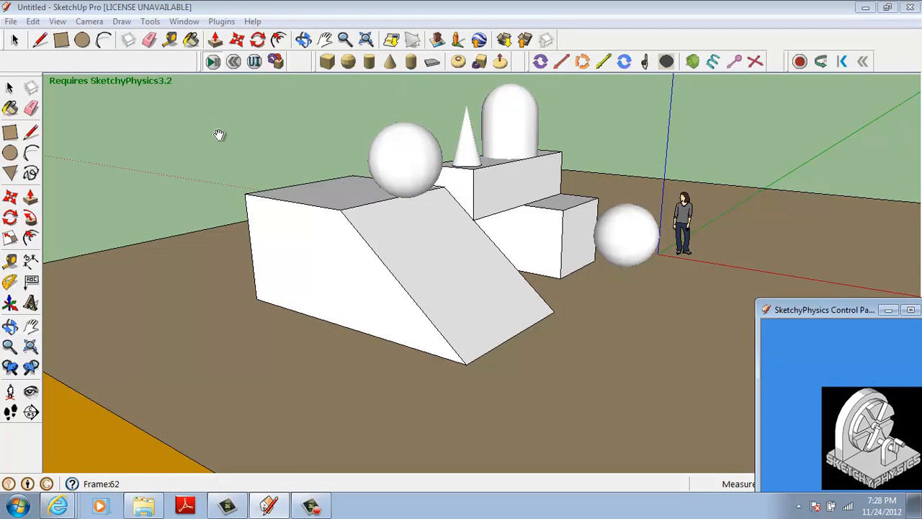
drag(420, 193, 468, 112)
drag(434, 136, 414, 141)
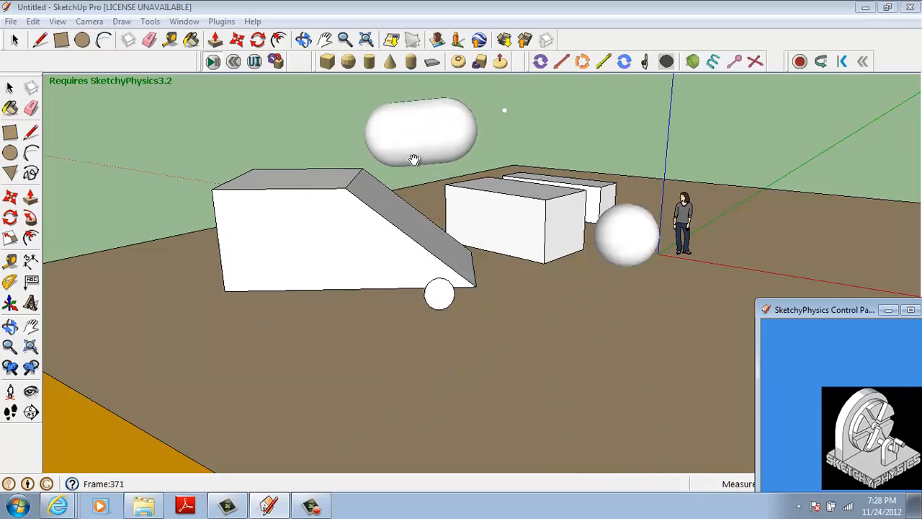
drag(417, 109, 429, 144)
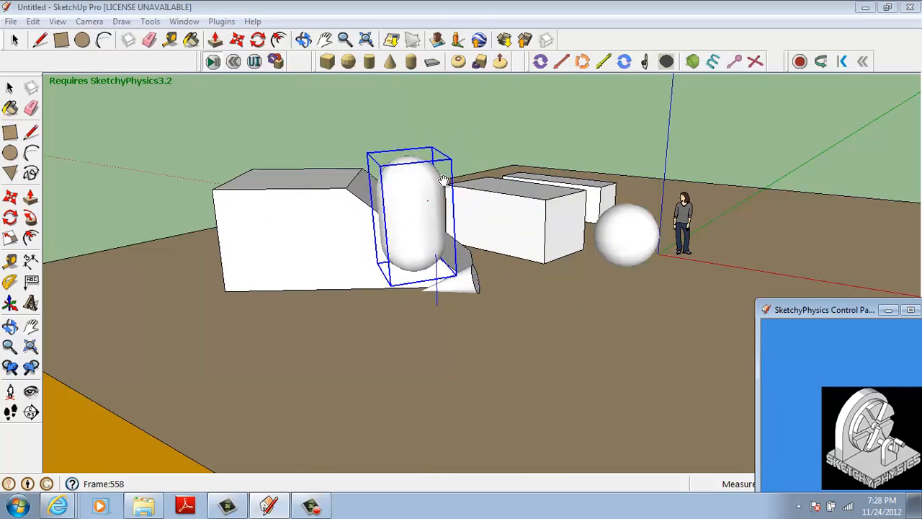
drag(444, 179, 481, 255)
Pull the grouped ramp around the floor during the running simulation and reset the simulation
drag(451, 284, 245, 274)
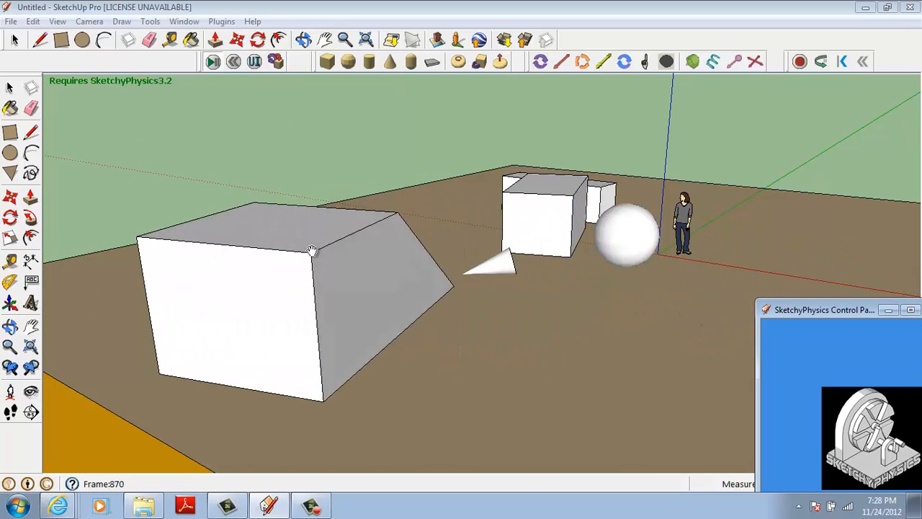
drag(311, 250, 363, 317)
mouse_move(391, 348)
shift+middle_down()
mouse_move(333, 285)
mouse_move(420, 284)
mouse_move(383, 338)
shift+middle_up()
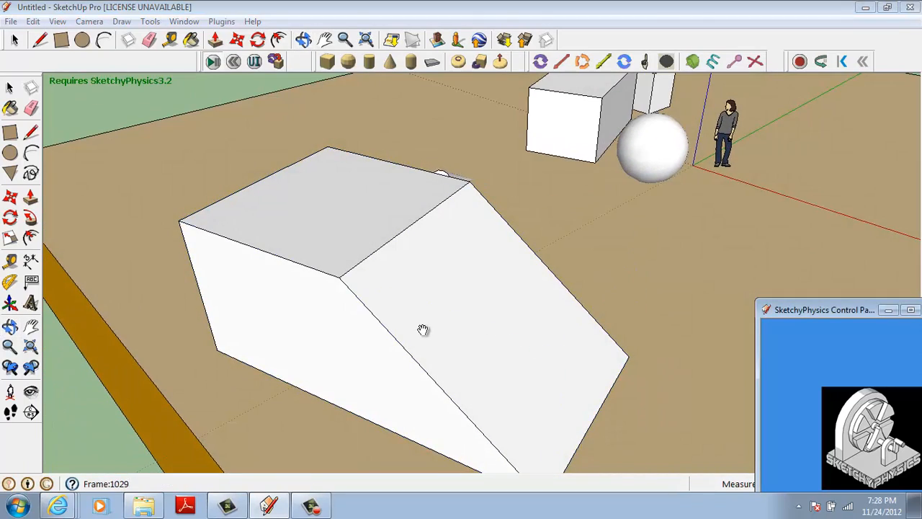
drag(423, 330, 362, 208)
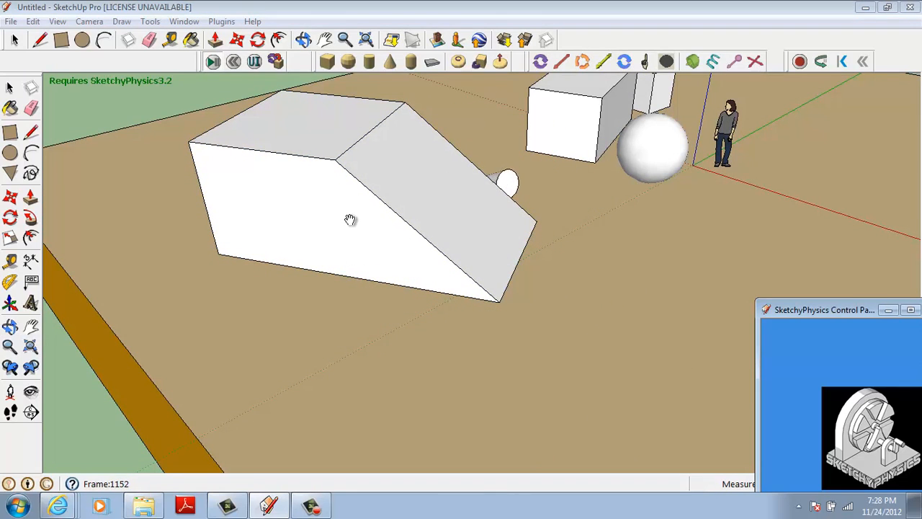
click(235, 62)
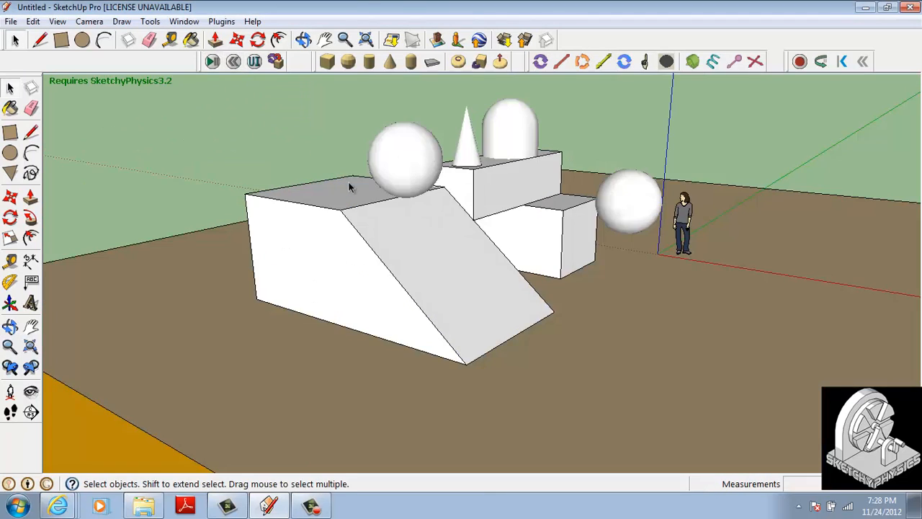
scroll(381, 200, down, 3)
middle_drag(381, 200, 391, 268)
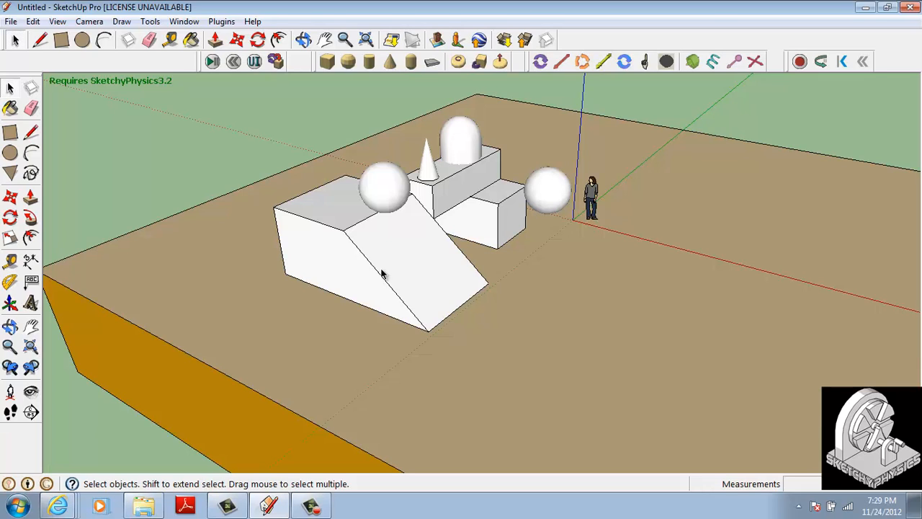
Set the SketchyPhysics collision shape of the grouped ramp to staticmesh
click(490, 230)
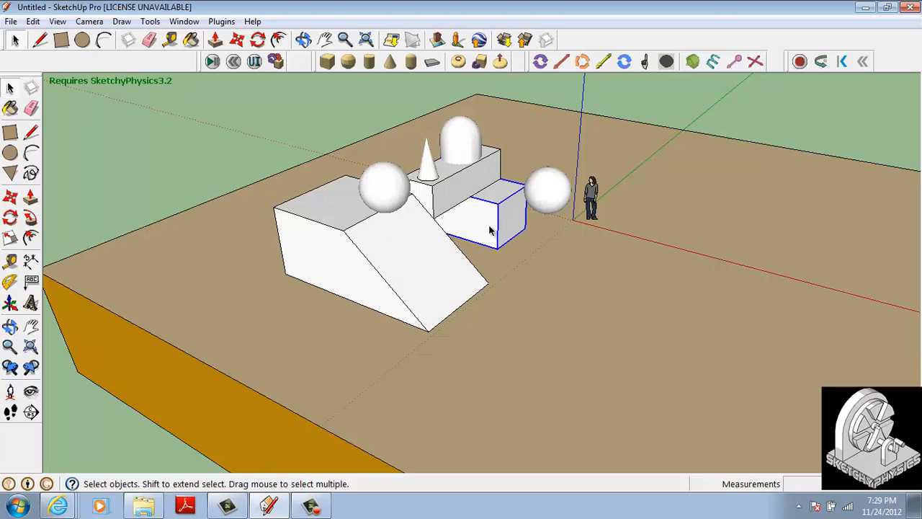
click(559, 196)
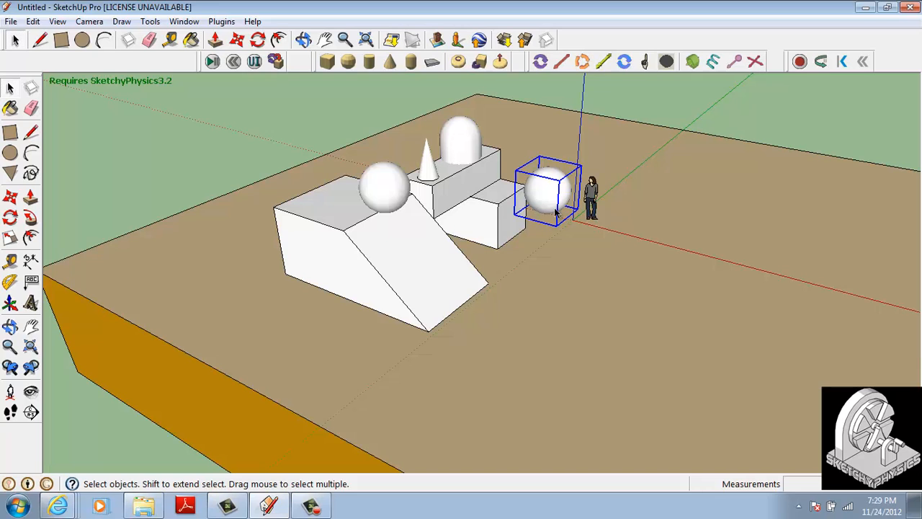
click(393, 234)
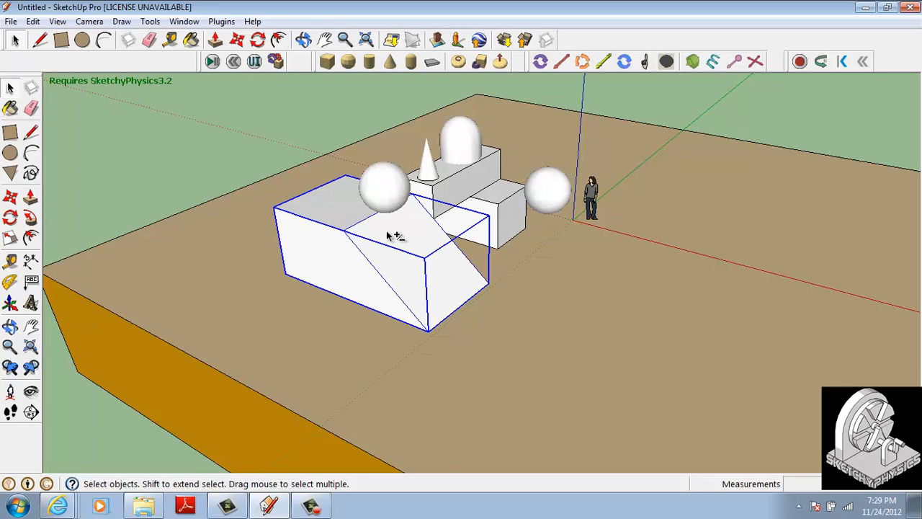
middle_drag(393, 234, 371, 242)
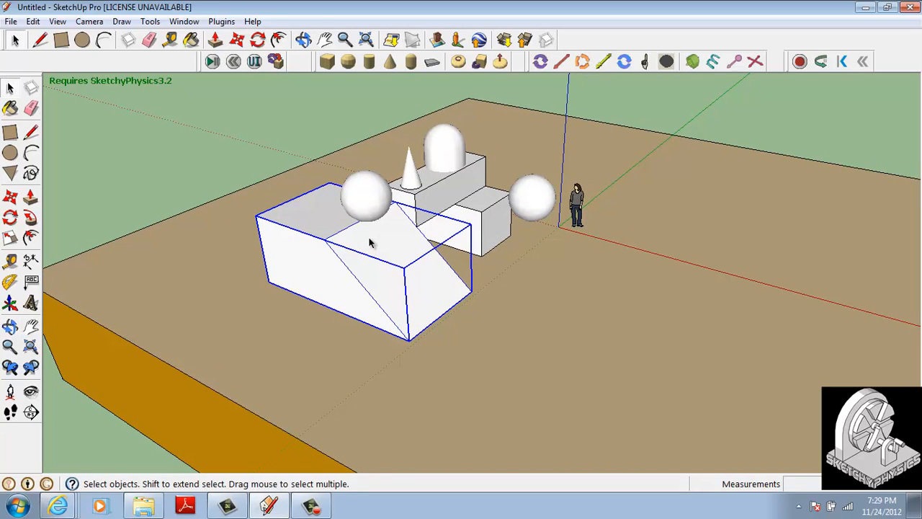
scroll(354, 249, up, 2)
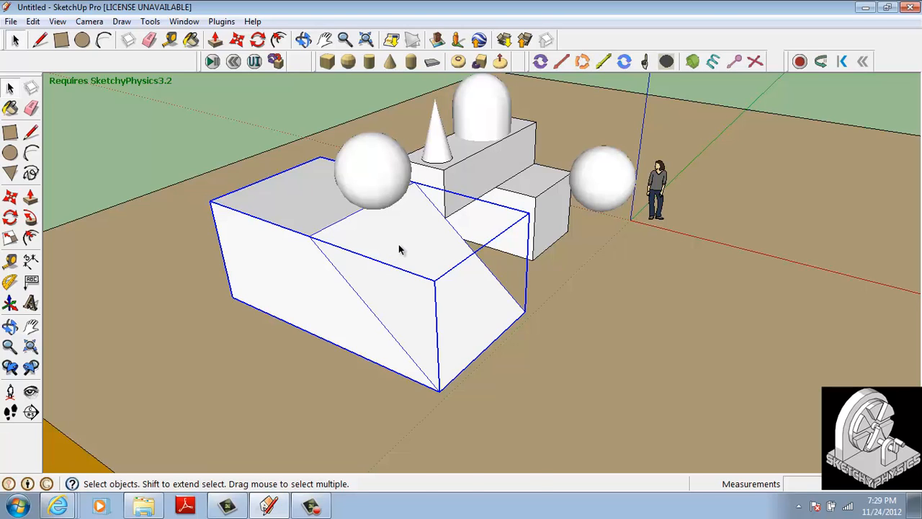
right_click(399, 249)
mouse_move(447, 483)
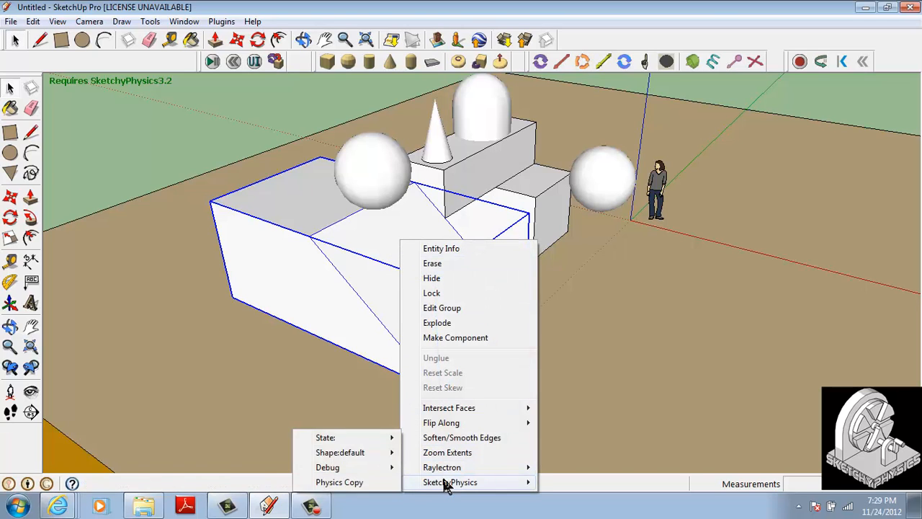
mouse_move(371, 455)
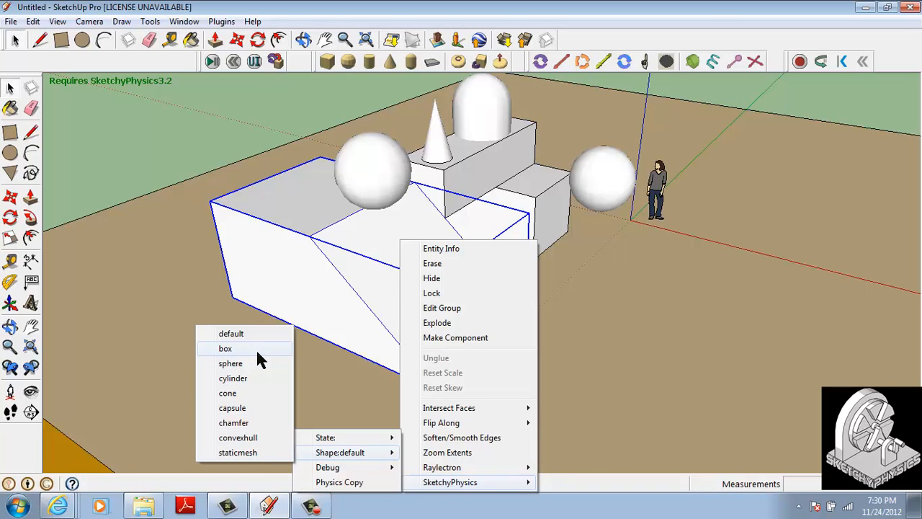
click(238, 452)
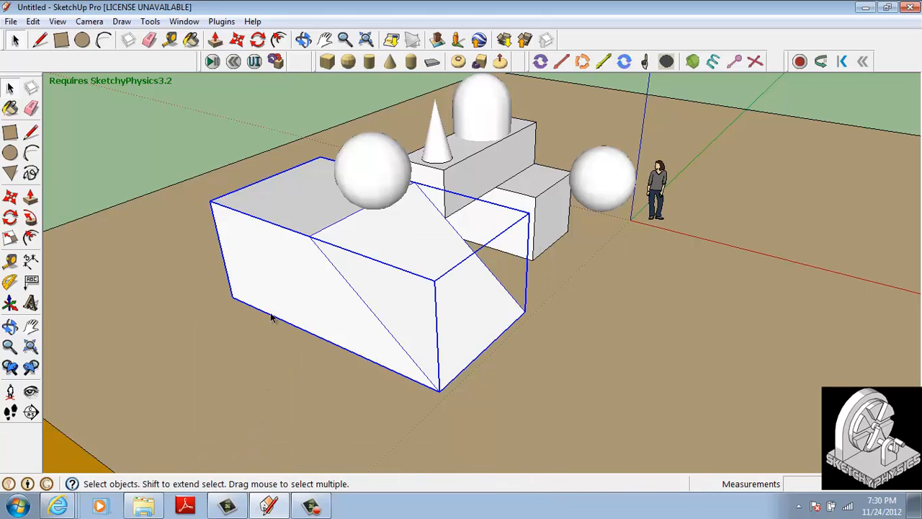
Run the physics simulation with the static-mesh ramp, try to pull the ramp across the floor, and reset the simulation
click(212, 62)
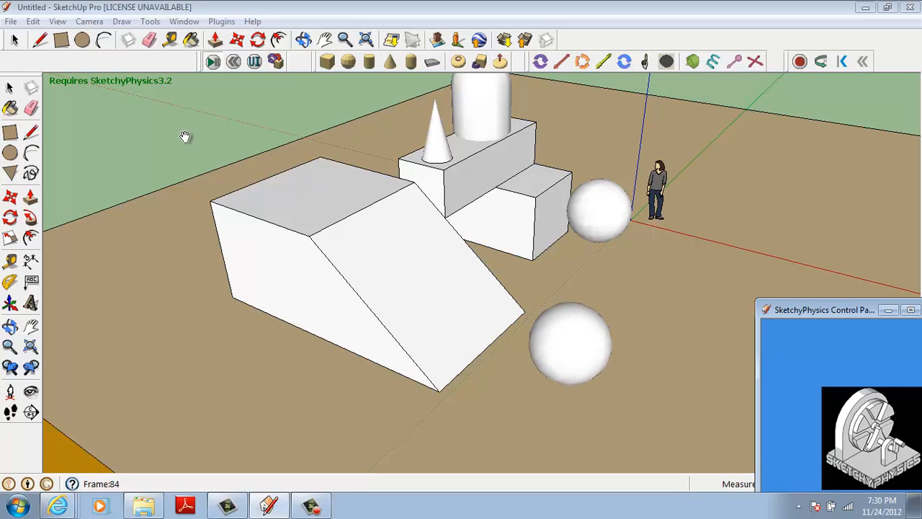
drag(281, 214, 352, 231)
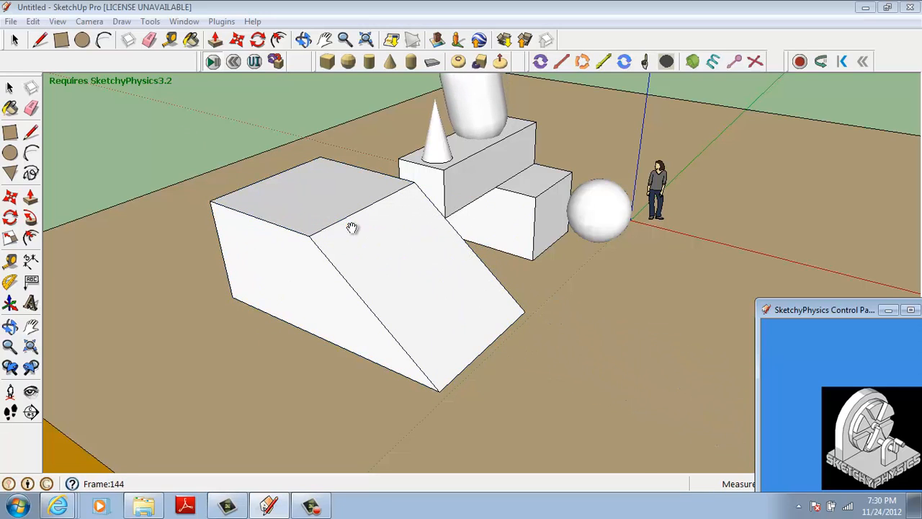
click(234, 61)
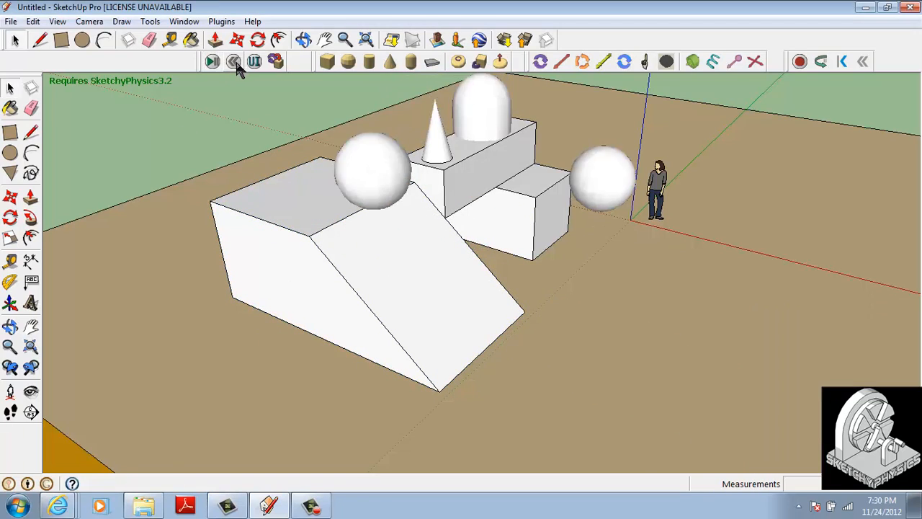
shift+middle_drag(351, 180, 200, 220)
scroll(395, 226, up, 2)
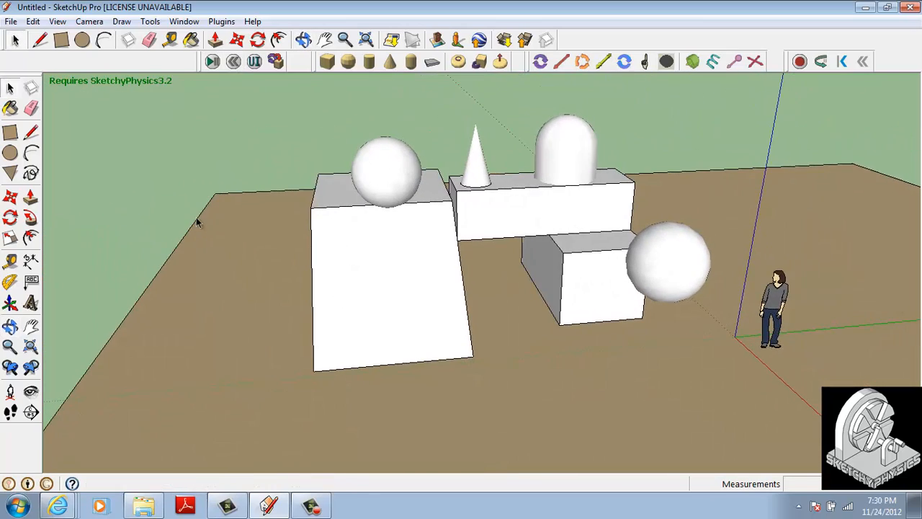
middle_drag(374, 264, 589, 309)
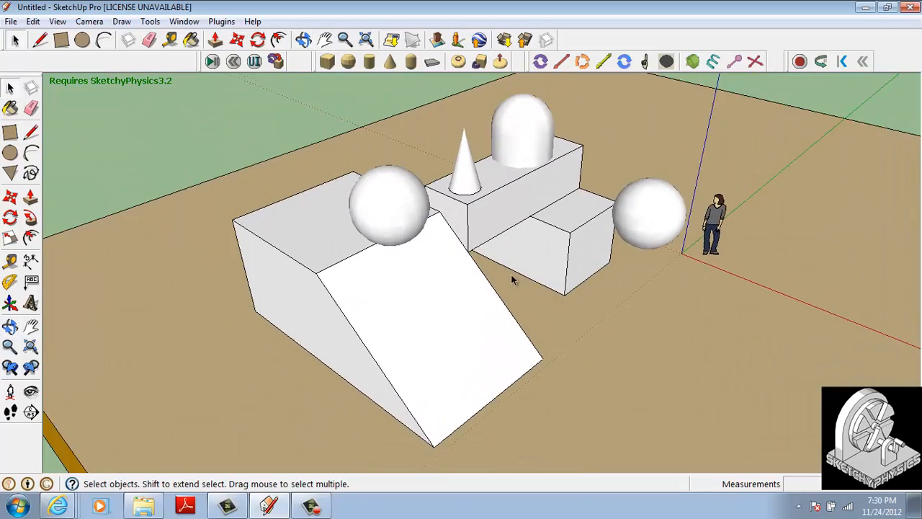
shift+middle_drag(511, 273, 487, 314)
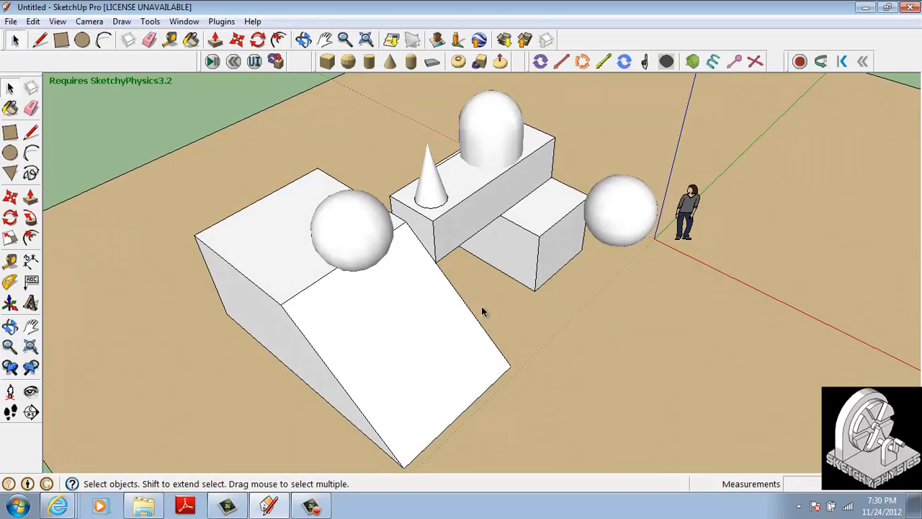